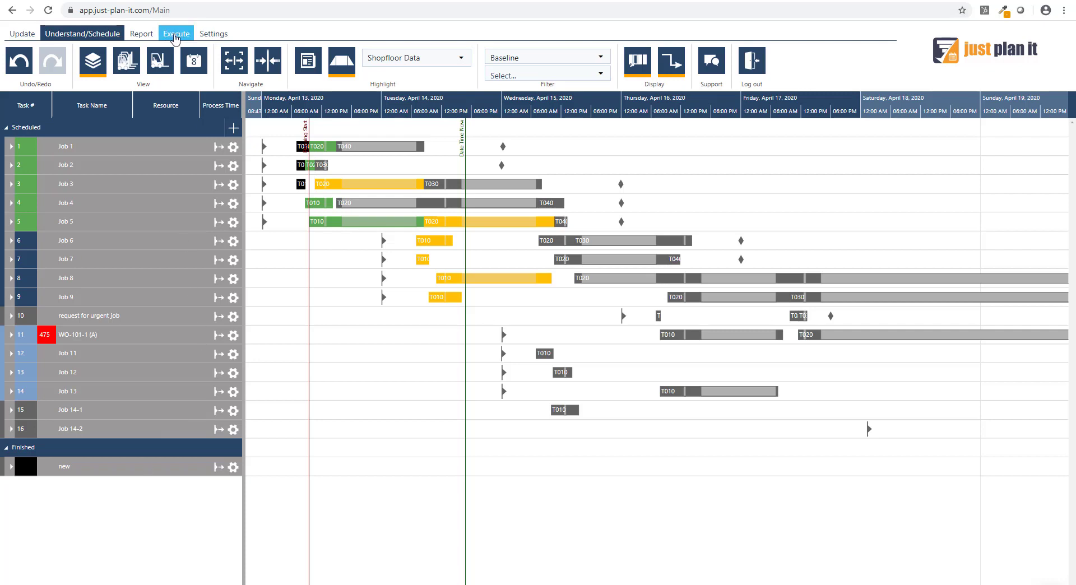
- Open the Execute mode and examine the job tasks around the planning start on Monday, April 13
{"action": "left_click", "coordinate": [174, 36]}
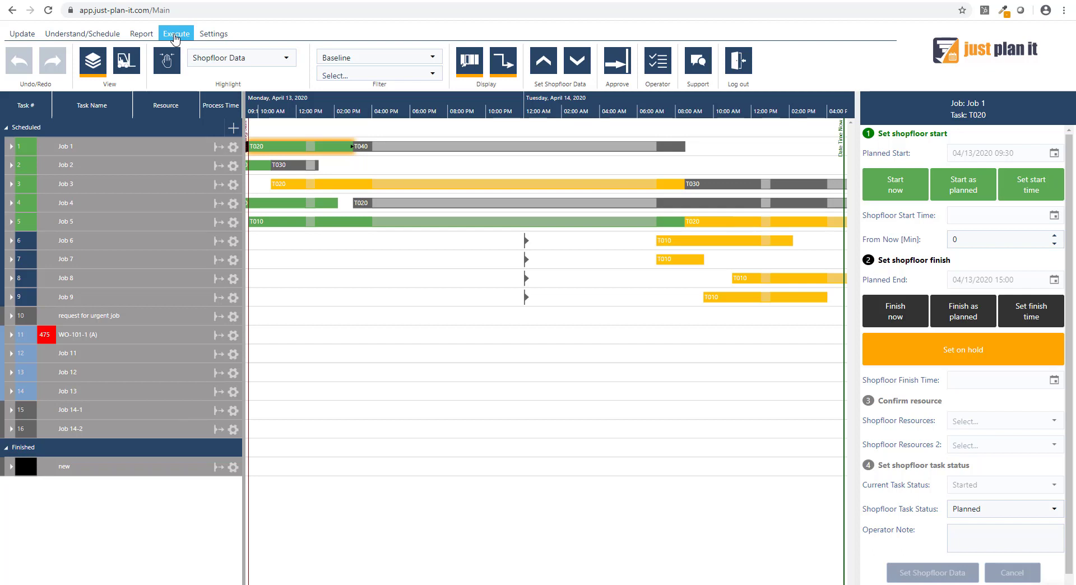
{"action": "scroll", "coordinate": [295, 106], "scroll_direction": "down", "scroll_amount": 1}
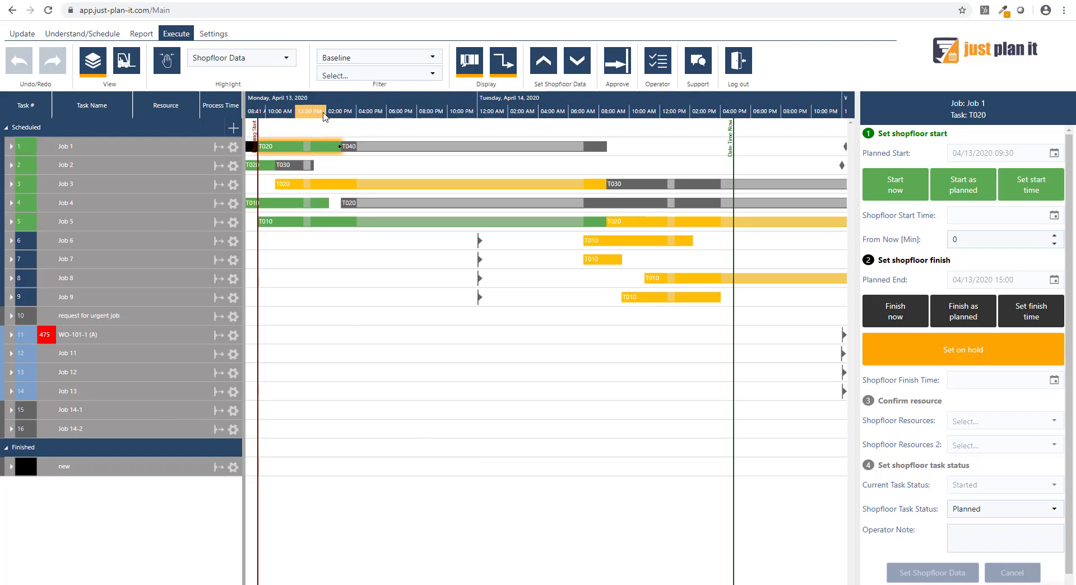
{"action": "left_click_drag", "start_coordinate": [323, 110], "coordinate": [384, 106]}
{"action": "mouse_move", "coordinate": [311, 210]}
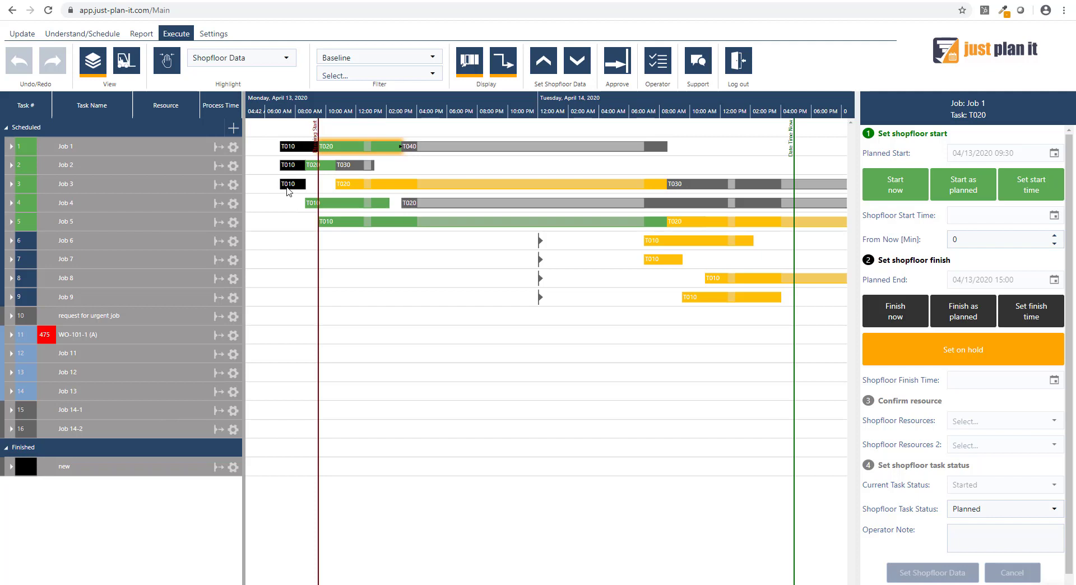
{"action": "mouse_move", "coordinate": [288, 187]}
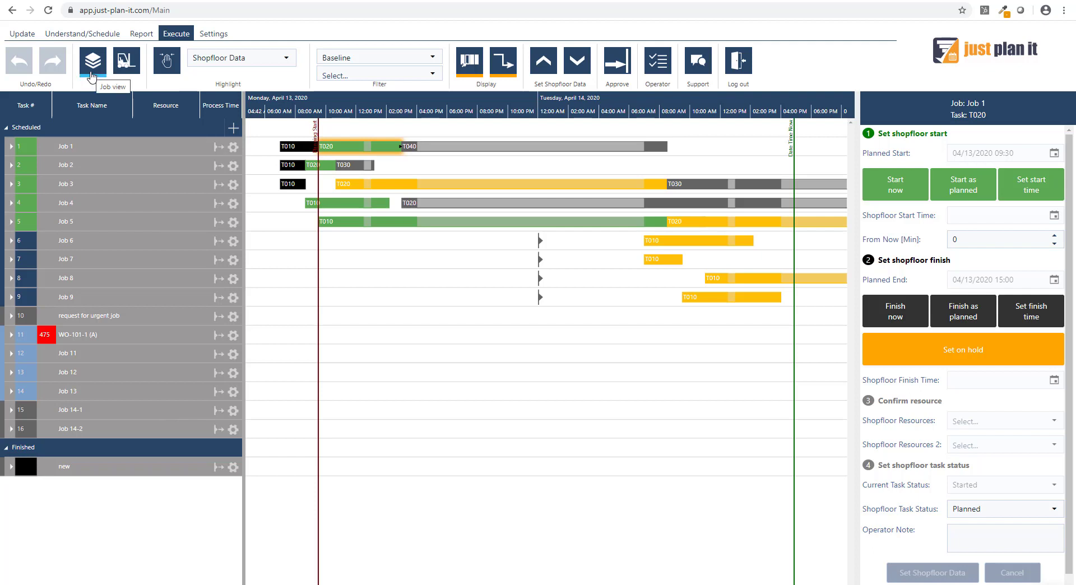
- Change the schedule to the resource view and examine the tasks for Monday, April 13
{"action": "left_click", "coordinate": [131, 70]}
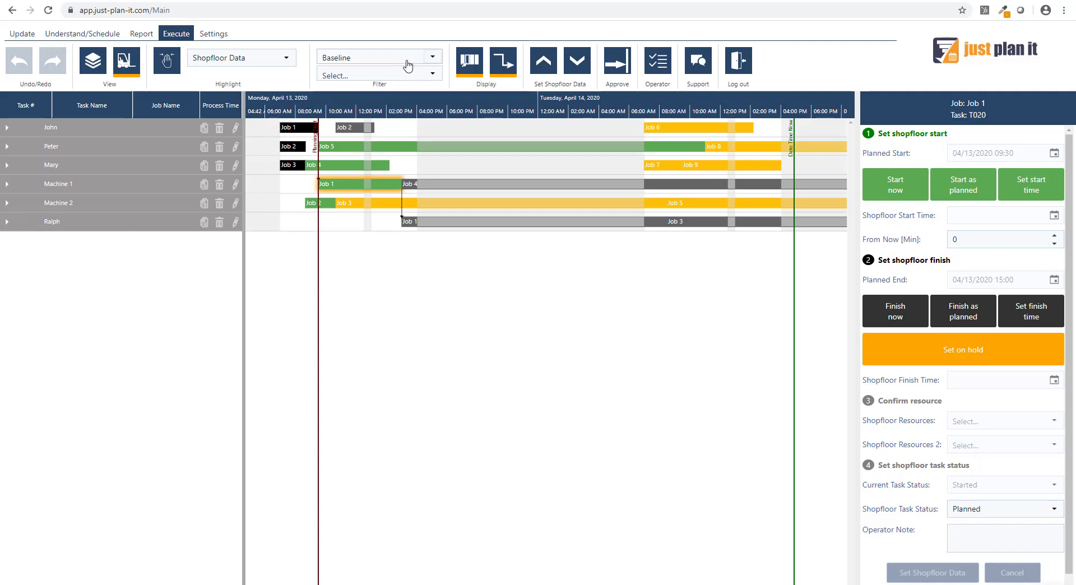
{"action": "scroll", "coordinate": [404, 105], "scroll_direction": "up", "scroll_amount": 4}
{"action": "left_click_drag", "start_coordinate": [404, 105], "coordinate": [598, 107]}
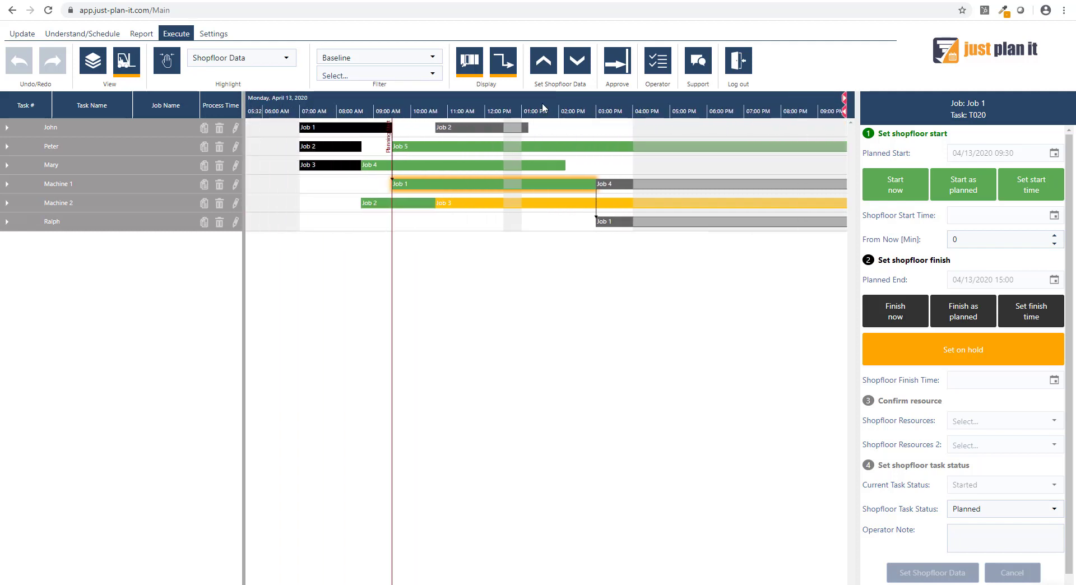
{"action": "scroll", "coordinate": [532, 95], "scroll_direction": "up", "scroll_amount": 2}
{"action": "left_click_drag", "start_coordinate": [529, 99], "coordinate": [609, 171]}
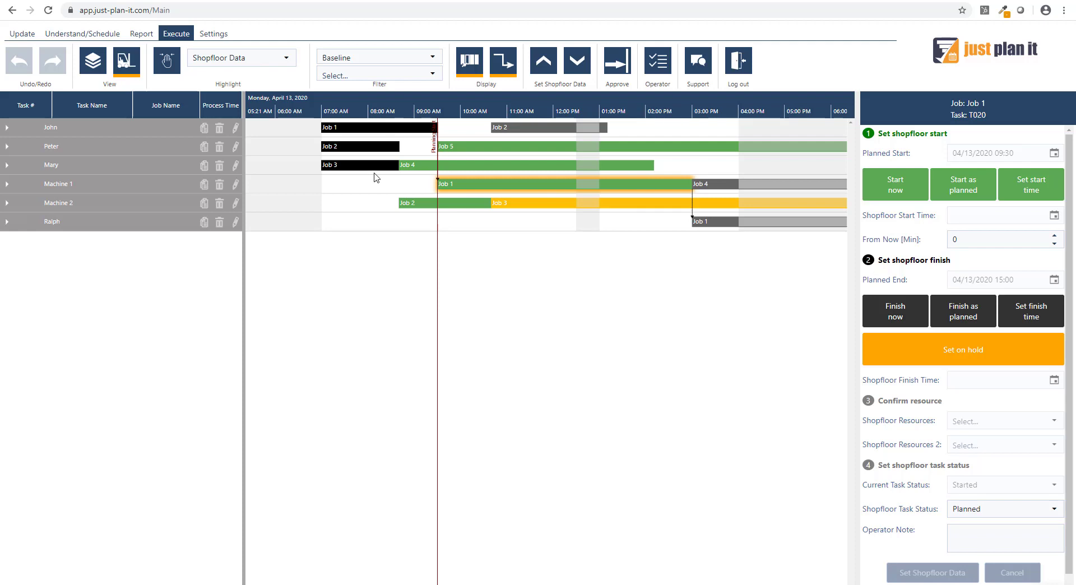
{"action": "mouse_move", "coordinate": [325, 159]}
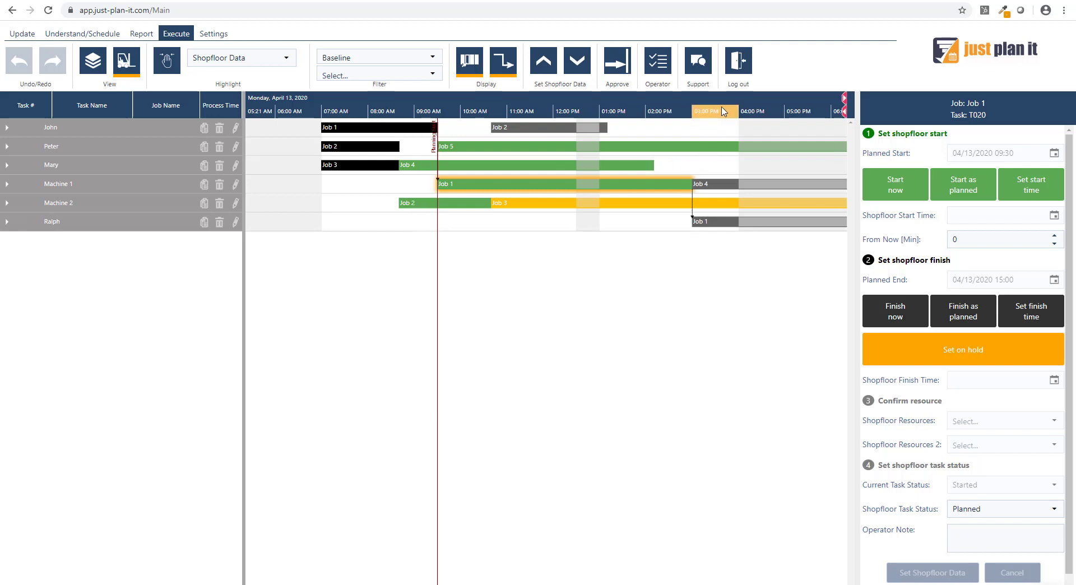
{"action": "scroll", "coordinate": [723, 111], "scroll_direction": "down", "scroll_amount": 2}
{"action": "left_click_drag", "start_coordinate": [722, 110], "coordinate": [582, 110]}
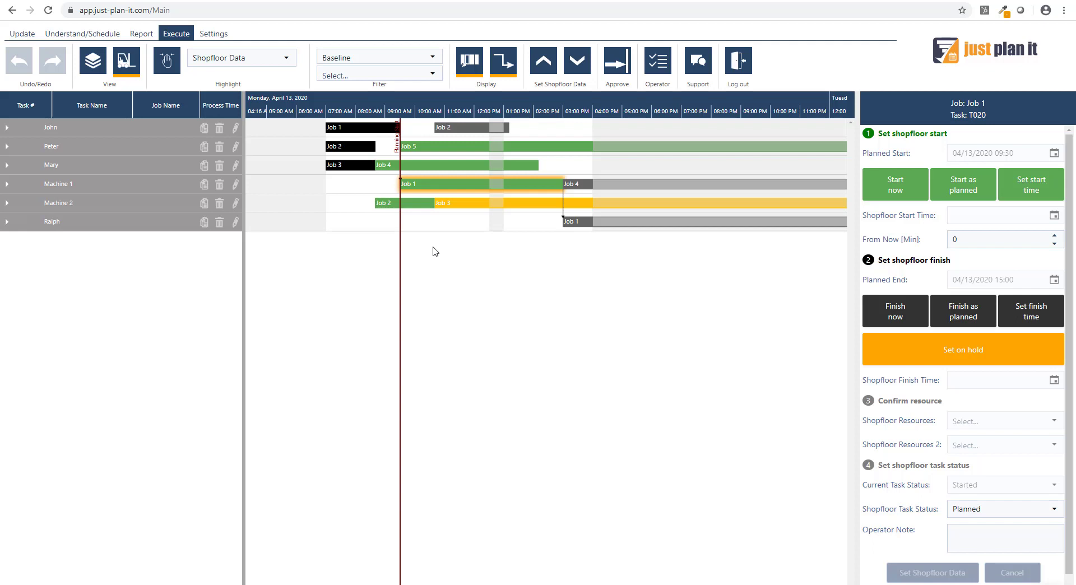
- Try the finish options for Job 2's task T020 on Machine 2, and record it as finished as planned
{"action": "left_click", "coordinate": [413, 209]}
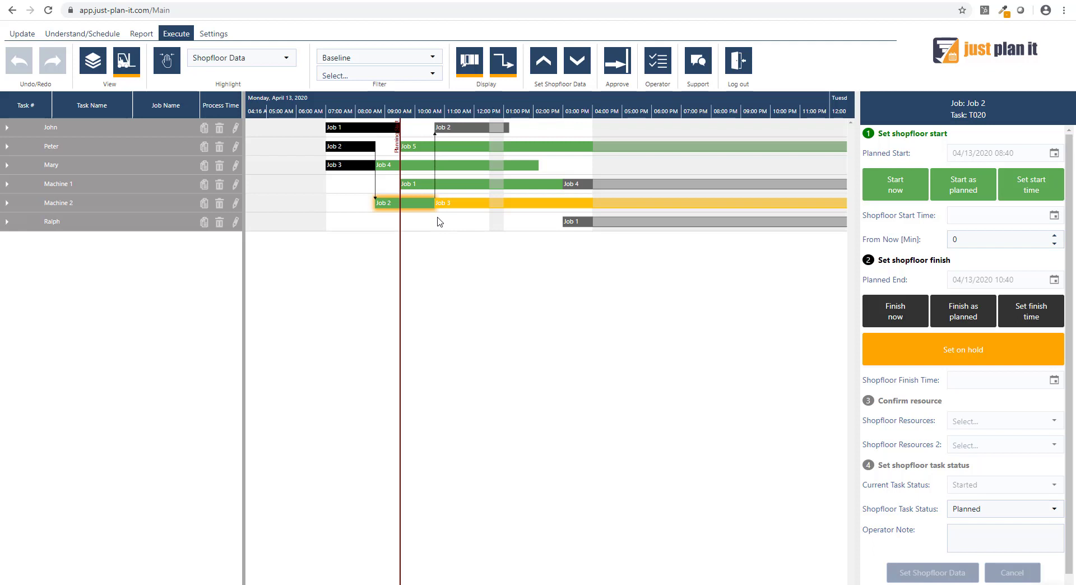
{"action": "mouse_move", "coordinate": [419, 207]}
{"action": "left_click", "coordinate": [895, 320]}
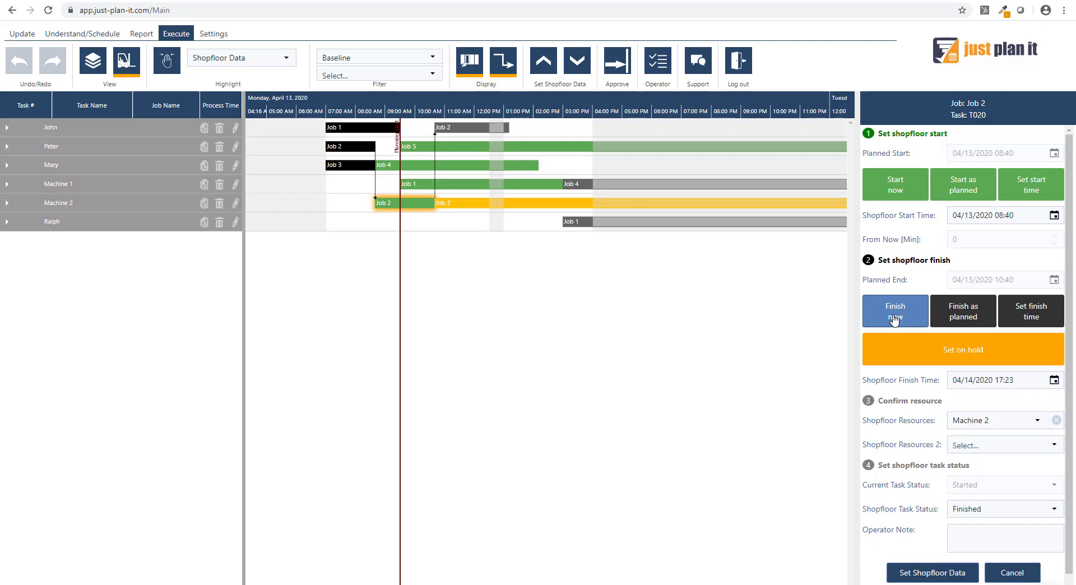
{"action": "left_click", "coordinate": [948, 319]}
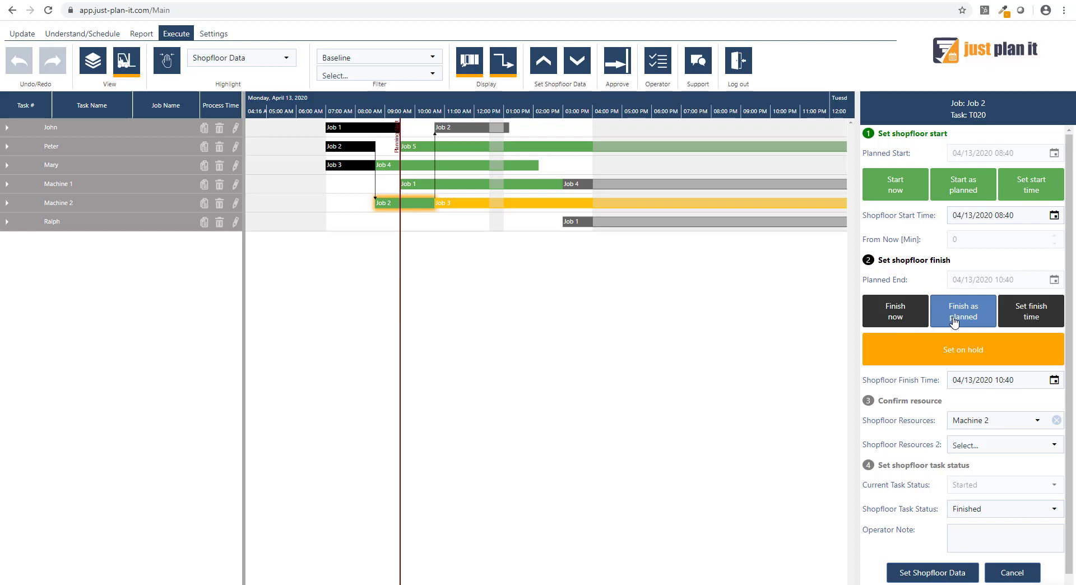
{"action": "left_click", "coordinate": [1031, 318]}
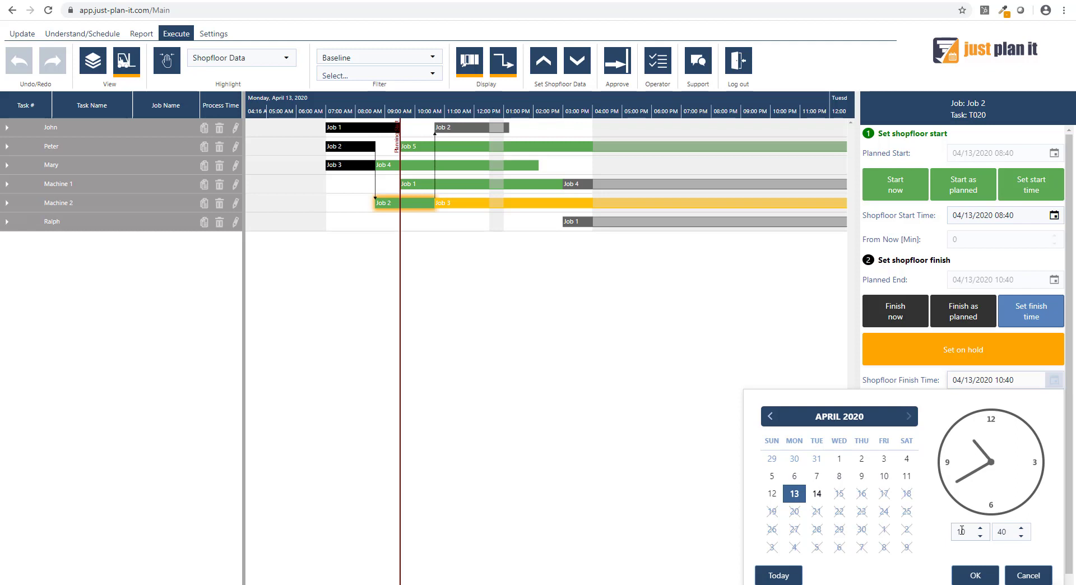
{"action": "left_click", "coordinate": [1019, 583]}
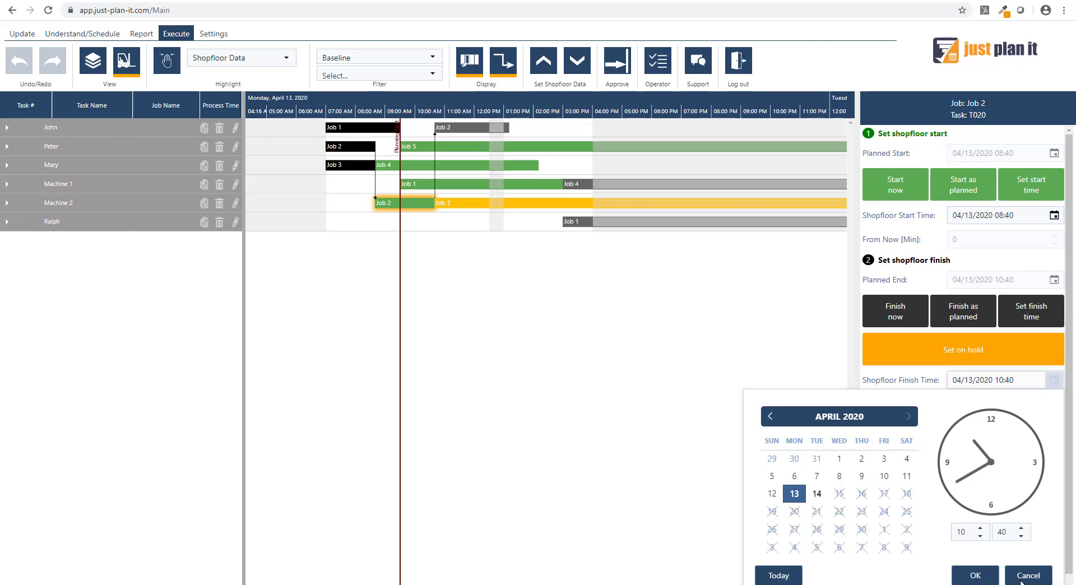
{"action": "left_click", "coordinate": [963, 320]}
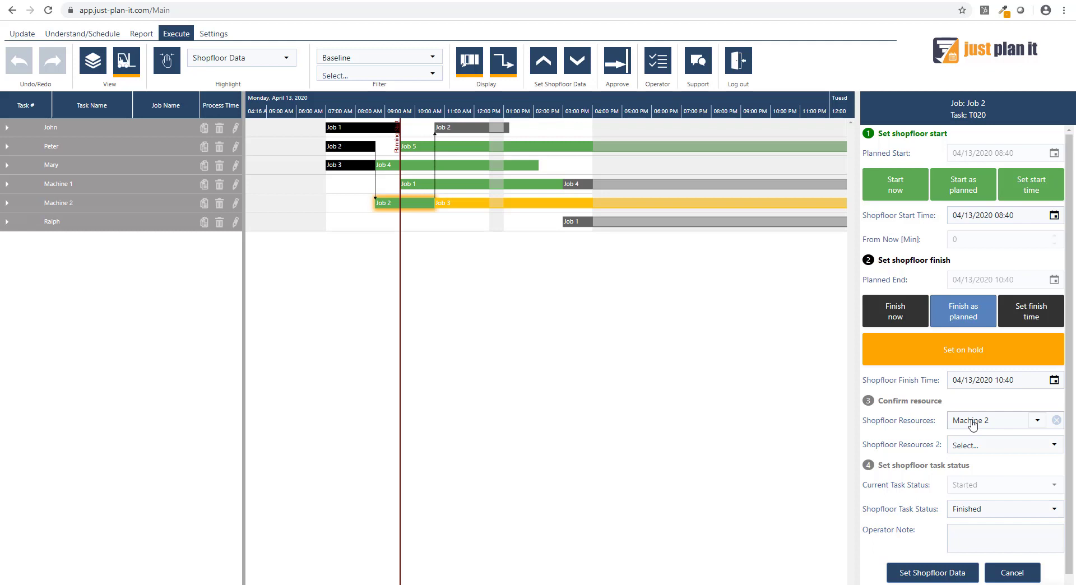
{"action": "left_click", "coordinate": [916, 578]}
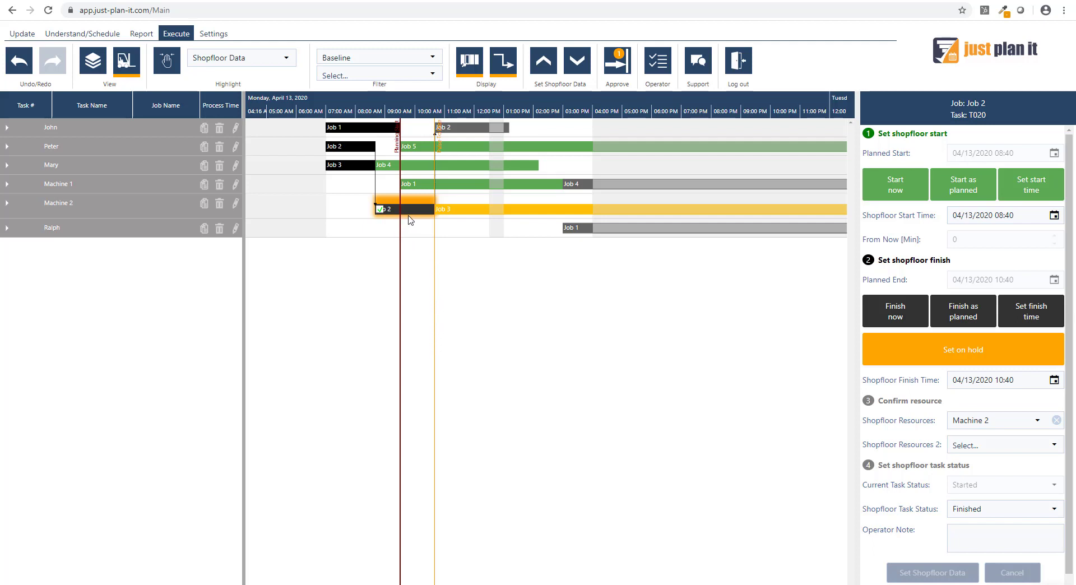
- Select Job 3's task T020 on Machine 2 and examine how it fits into the schedule after Job 2
{"action": "mouse_move", "coordinate": [432, 213]}
{"action": "left_click", "coordinate": [449, 212]}
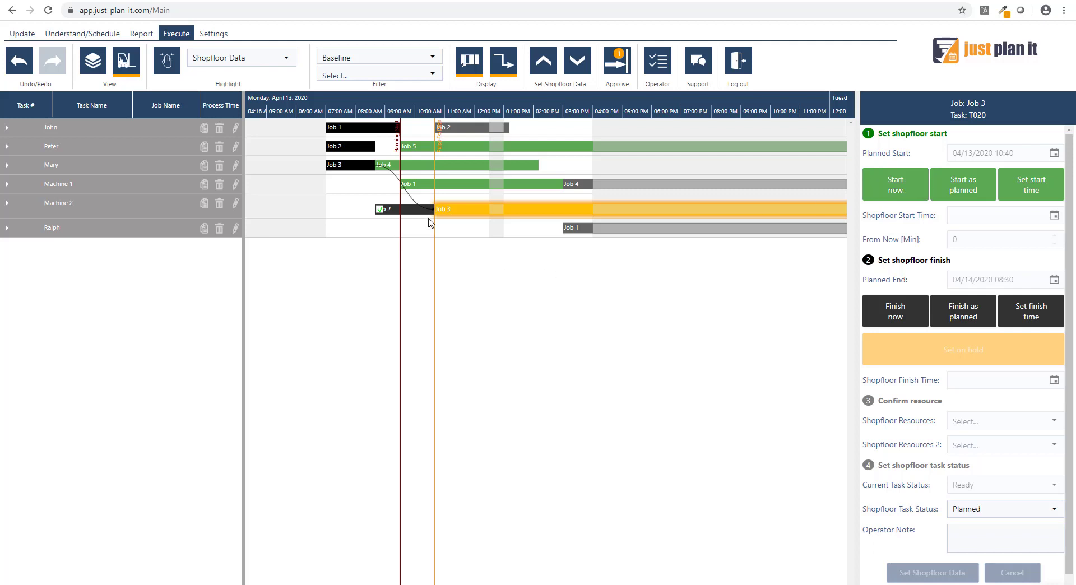
{"action": "scroll", "coordinate": [693, 101], "scroll_direction": "down", "scroll_amount": 2}
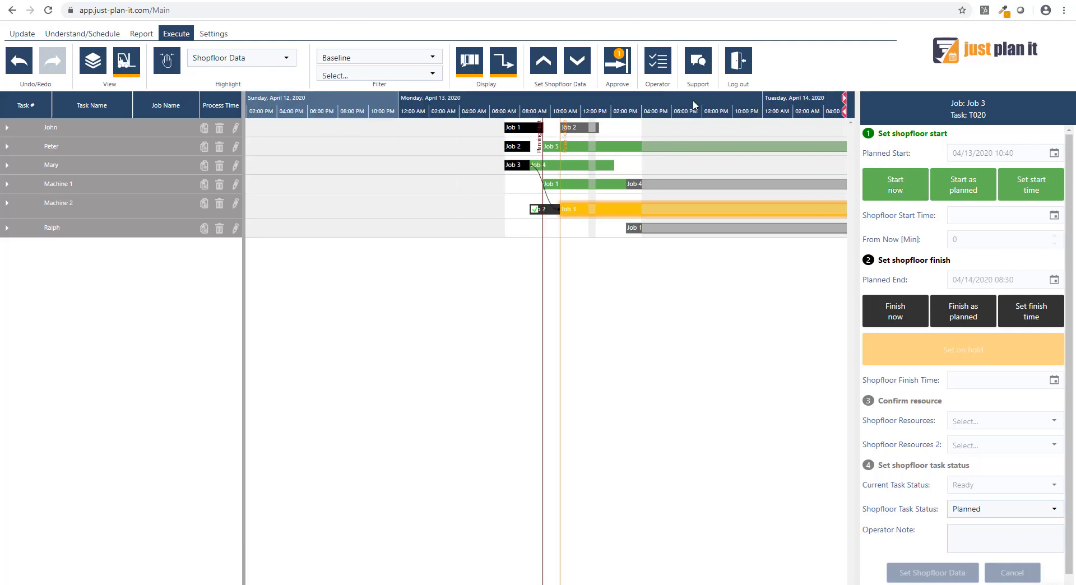
{"action": "scroll", "coordinate": [693, 100], "scroll_direction": "down", "scroll_amount": 3}
{"action": "left_click_drag", "start_coordinate": [692, 100], "coordinate": [435, 100]}
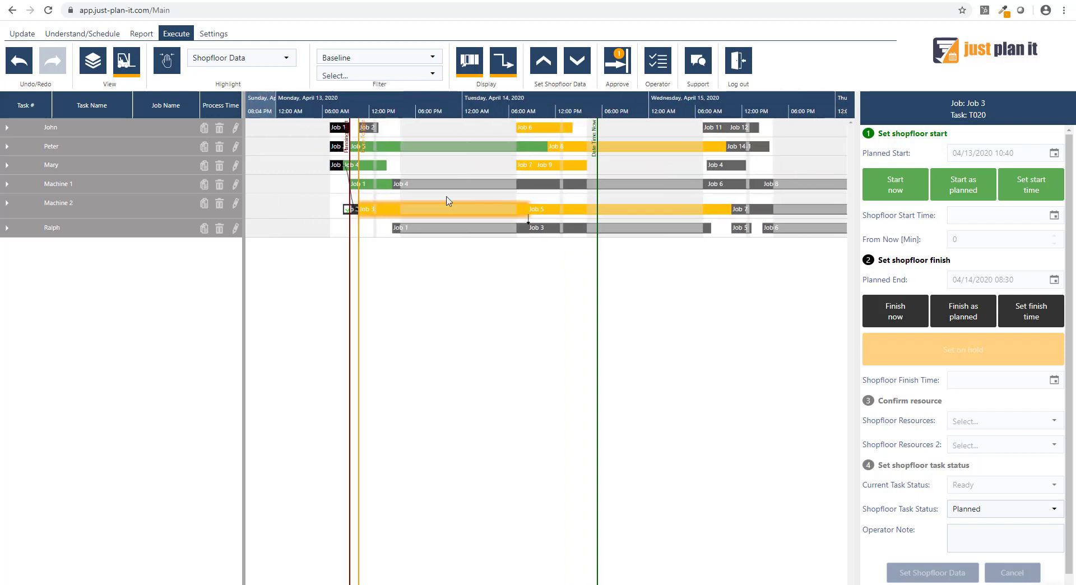
{"action": "left_click", "coordinate": [347, 210]}
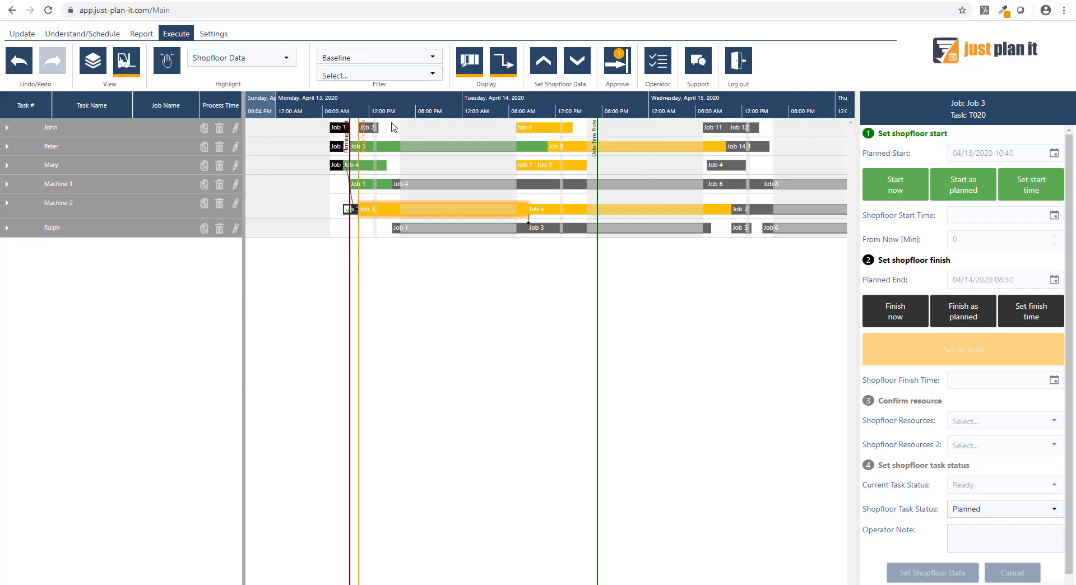
{"action": "scroll", "coordinate": [391, 103], "scroll_direction": "up", "scroll_amount": 3}
{"action": "scroll", "coordinate": [426, 96], "scroll_direction": "up", "scroll_amount": 3}
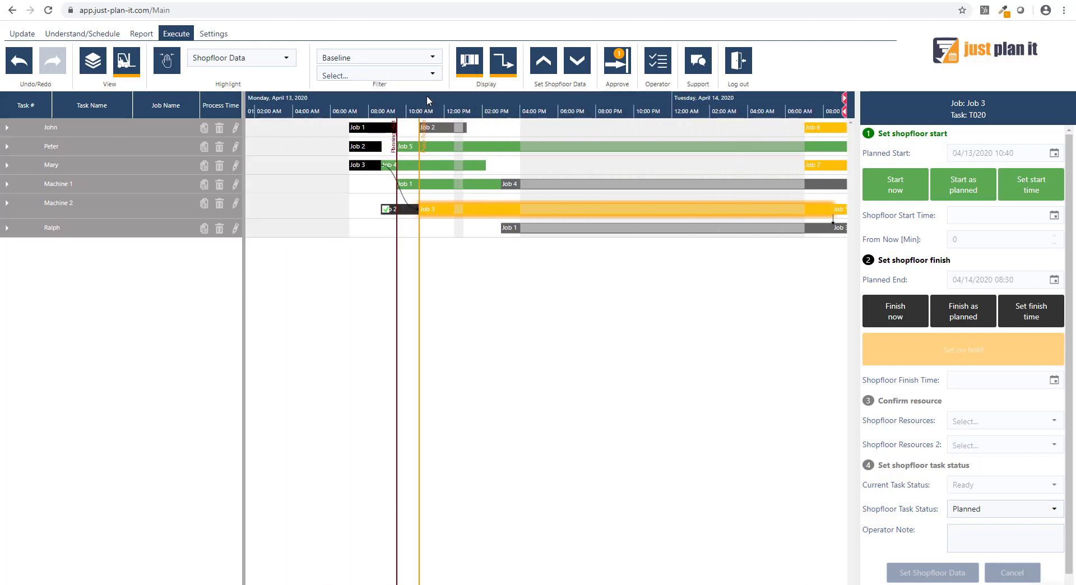
{"action": "left_click_drag", "start_coordinate": [422, 99], "coordinate": [519, 100]}
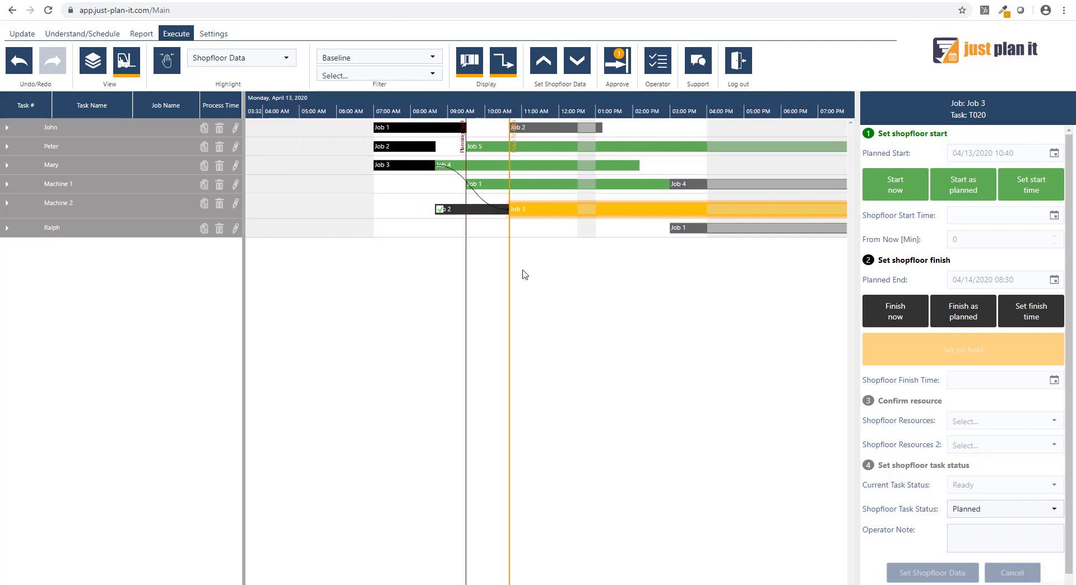
- Record Job 3's task T020 as started as planned, keeping Machine 2 as the shopfloor resource
{"action": "left_click", "coordinate": [962, 192]}
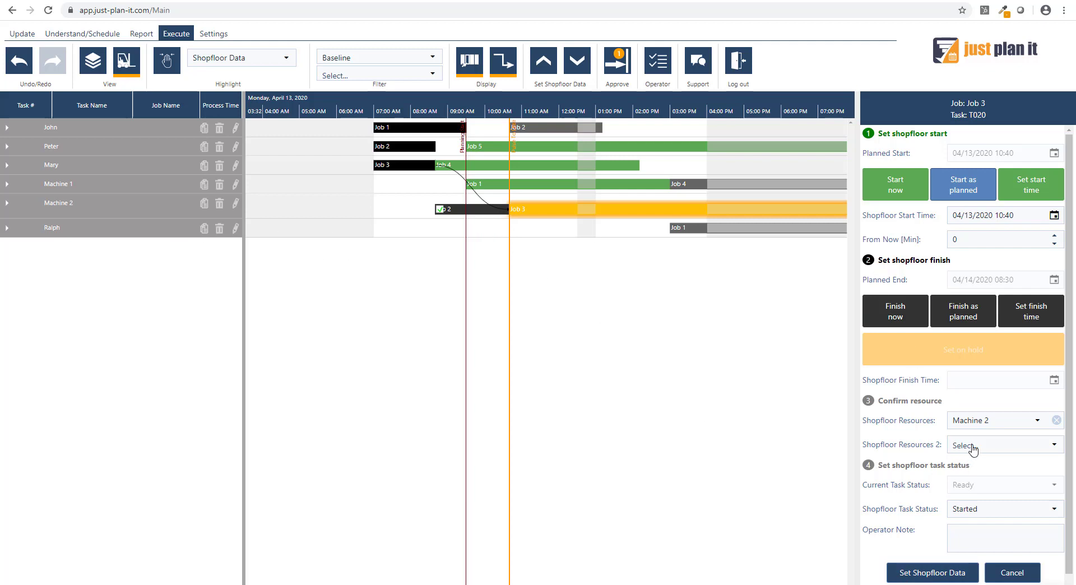
{"action": "left_click", "coordinate": [1038, 421]}
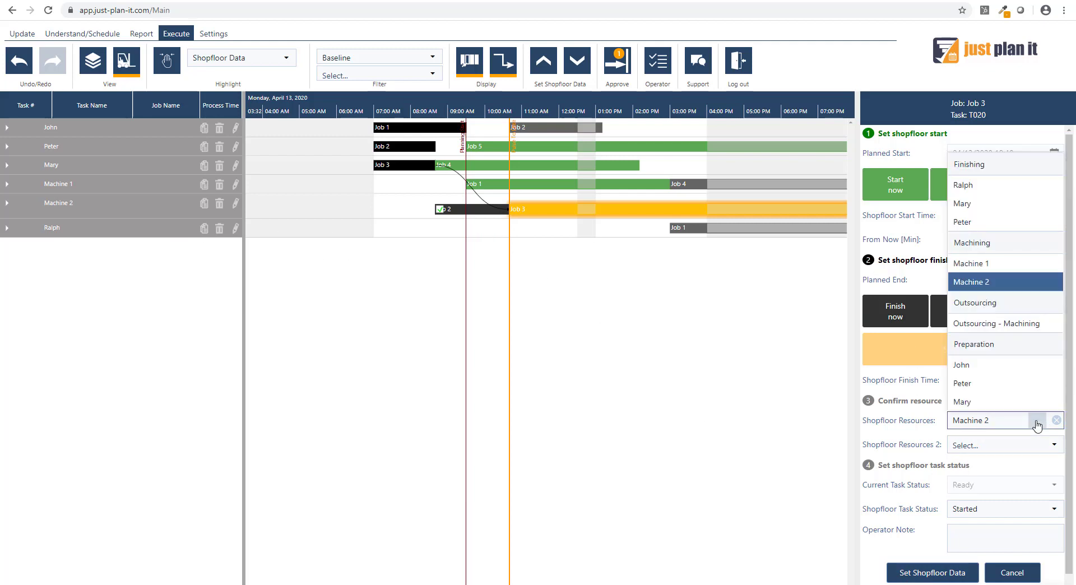
{"action": "left_click", "coordinate": [1038, 422]}
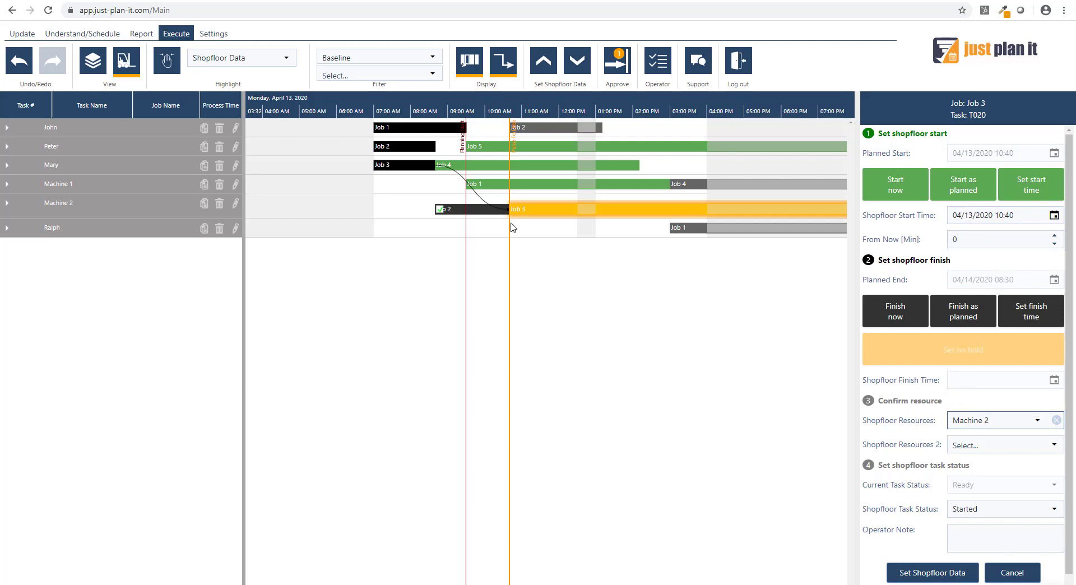
{"action": "left_click", "coordinate": [933, 571]}
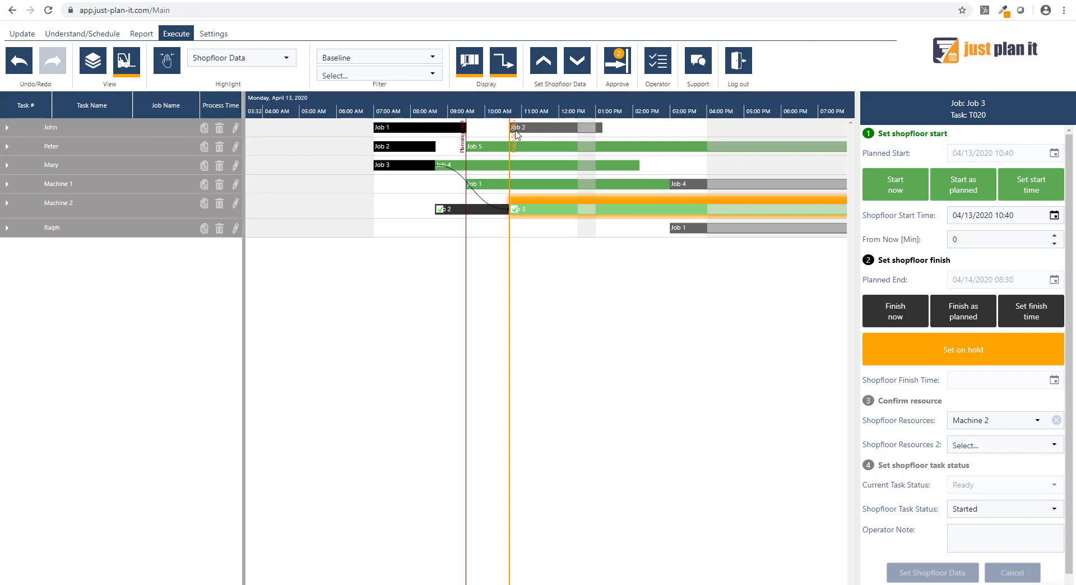
- Set the shopfloor finish time of Job 1's task T020 on Machine 1 to 04/13/2020 14:45
{"action": "mouse_move", "coordinate": [521, 133]}
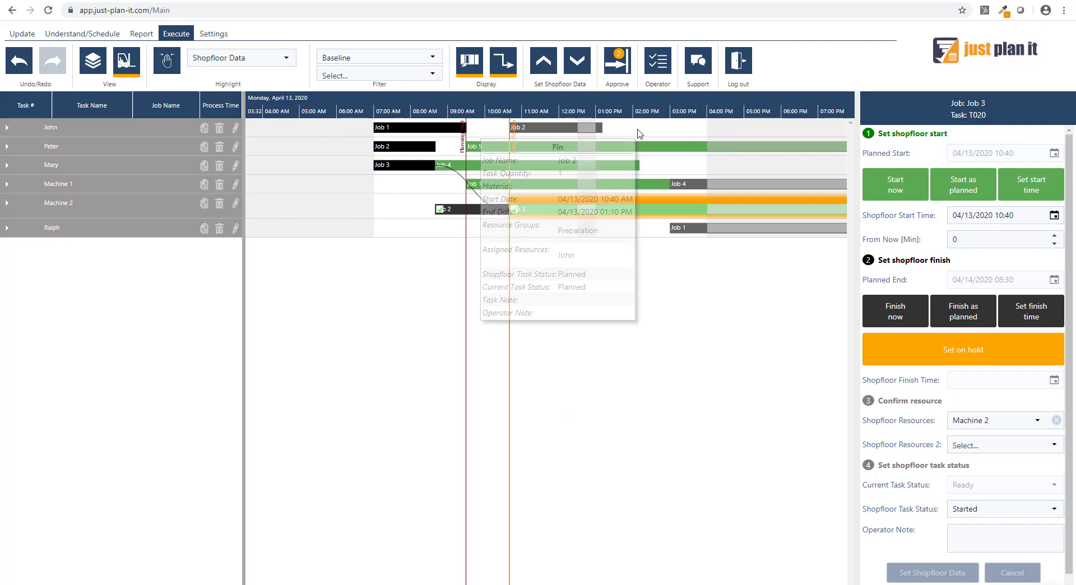
{"action": "mouse_move", "coordinate": [565, 134]}
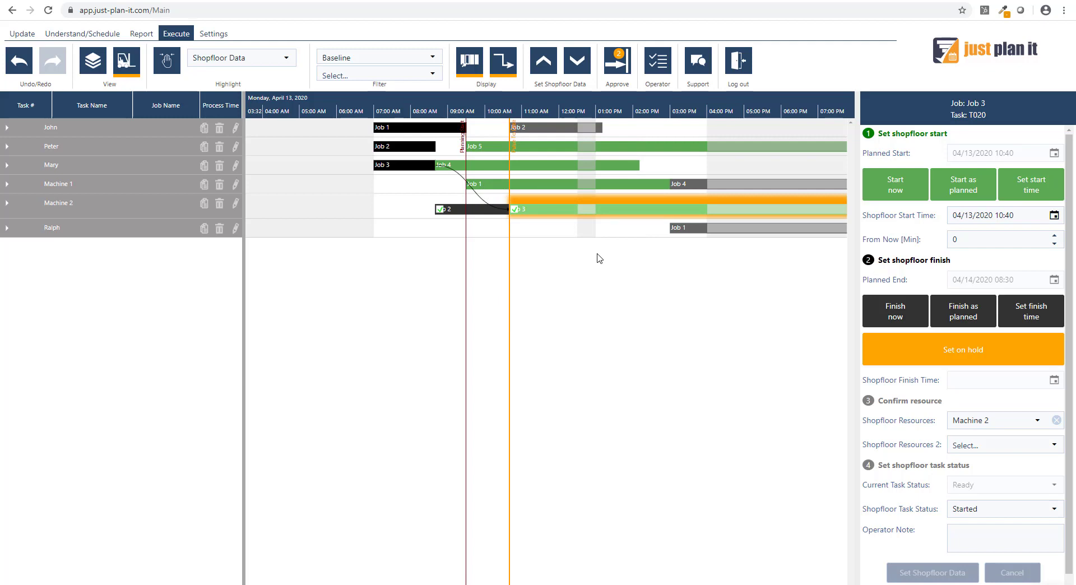
{"action": "left_click", "coordinate": [541, 185]}
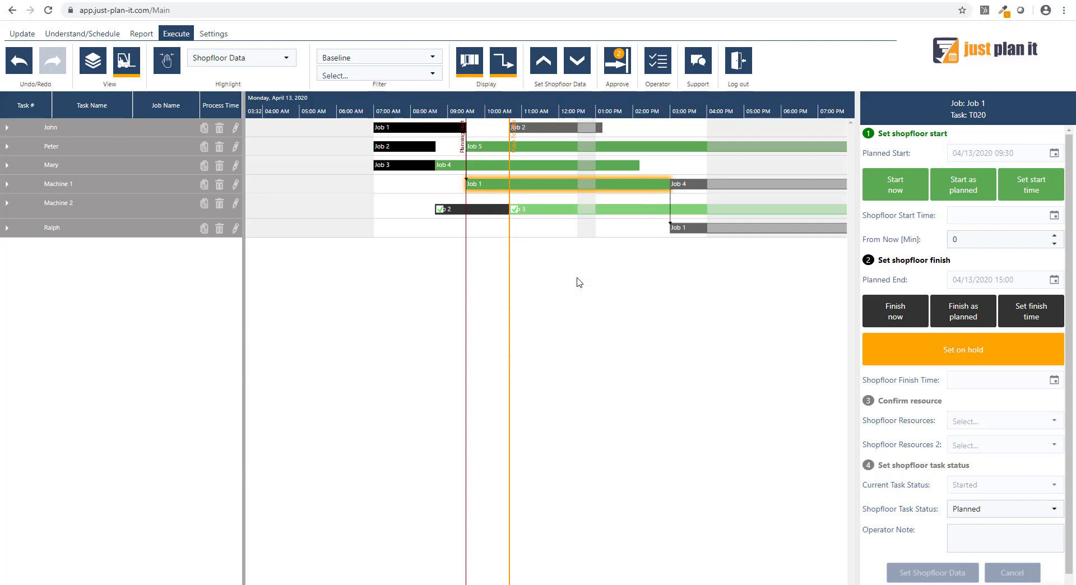
{"action": "mouse_move", "coordinate": [648, 186]}
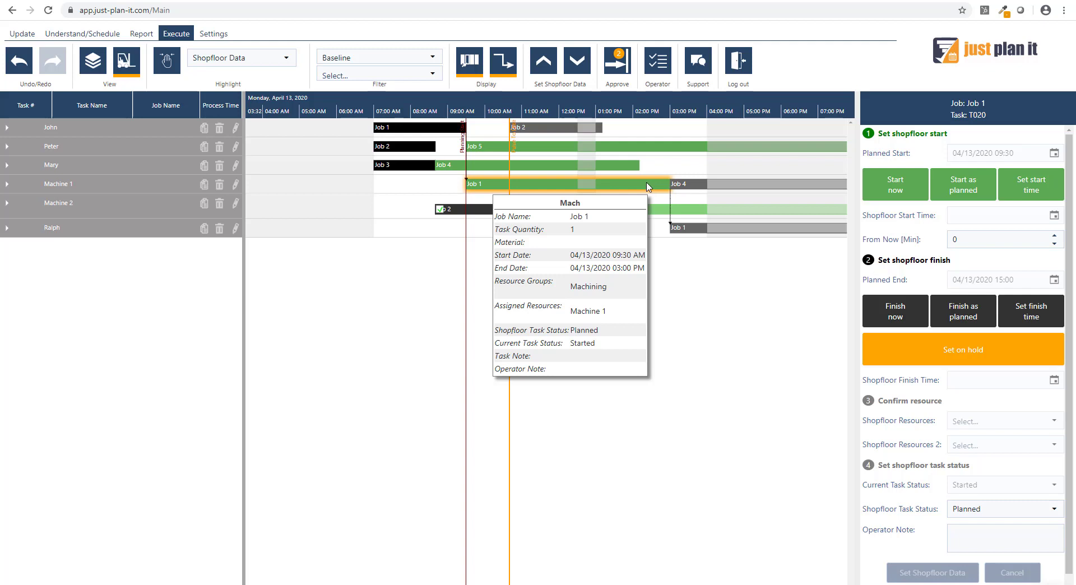
{"action": "left_click", "coordinate": [1020, 320]}
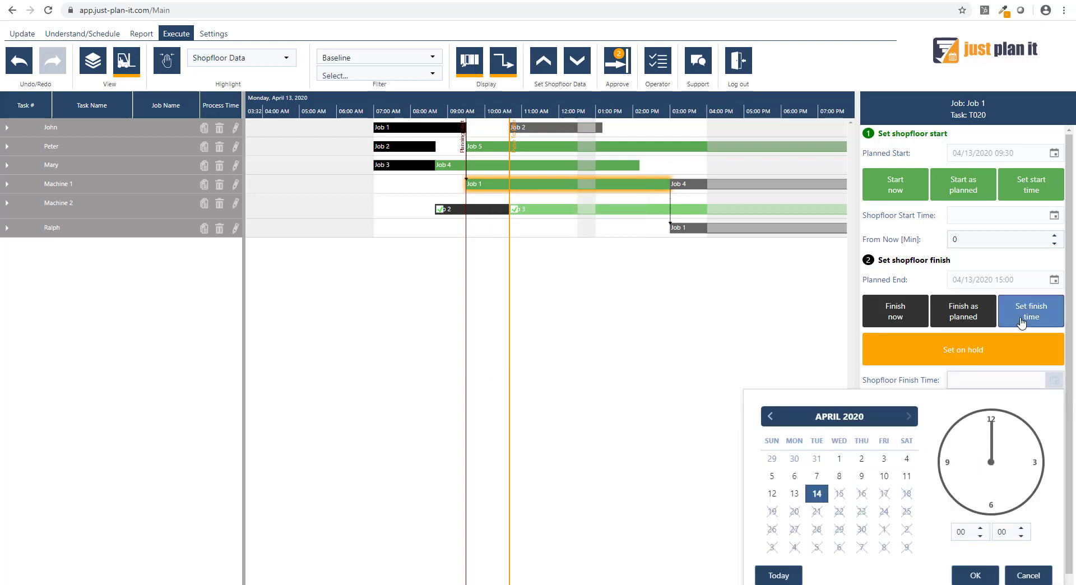
{"action": "left_click", "coordinate": [794, 493]}
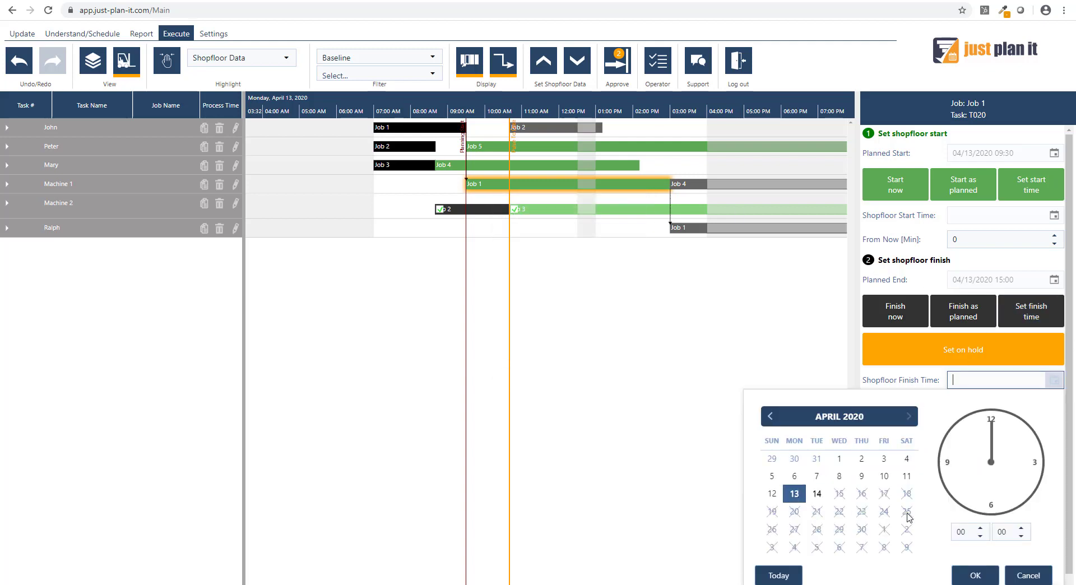
{"action": "left_click", "coordinate": [963, 529]}
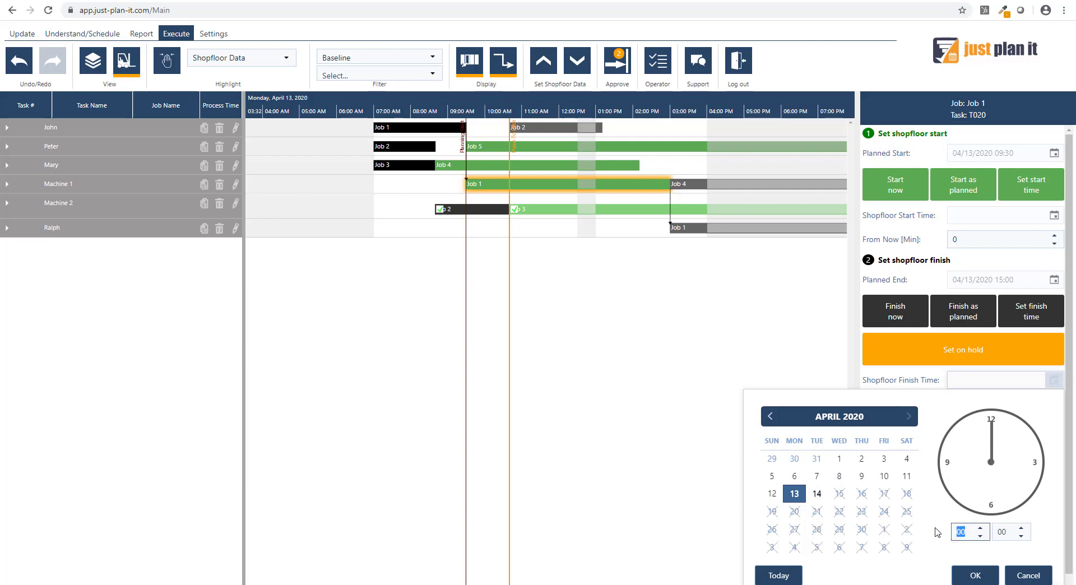
{"action": "type", "text": "14"}
{"action": "left_click", "coordinate": [1009, 527]}
{"action": "type", "text": "45"}
{"action": "left_click", "coordinate": [974, 576]}
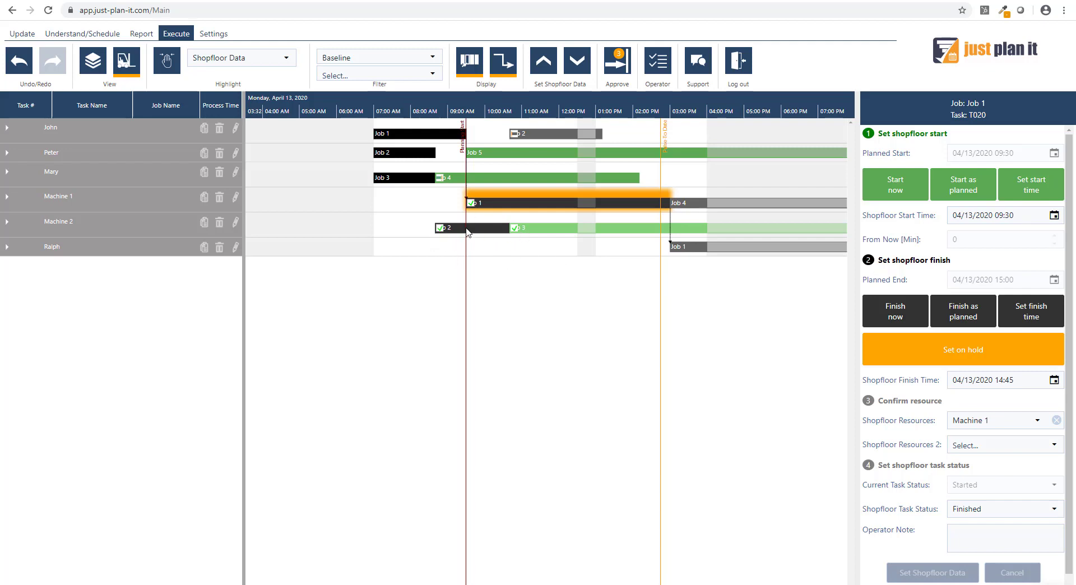
{"action": "mouse_move", "coordinate": [577, 237]}
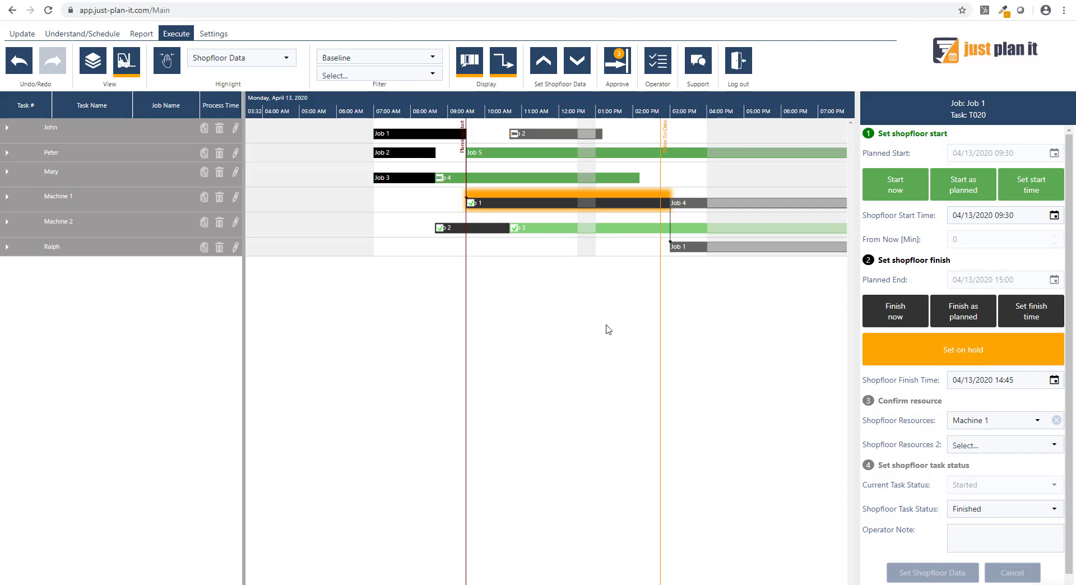
- Enter approval mode, review the shopfloor feedback for the planned tasks, and update the schedule with the shopfloor data
{"action": "left_click", "coordinate": [619, 65]}
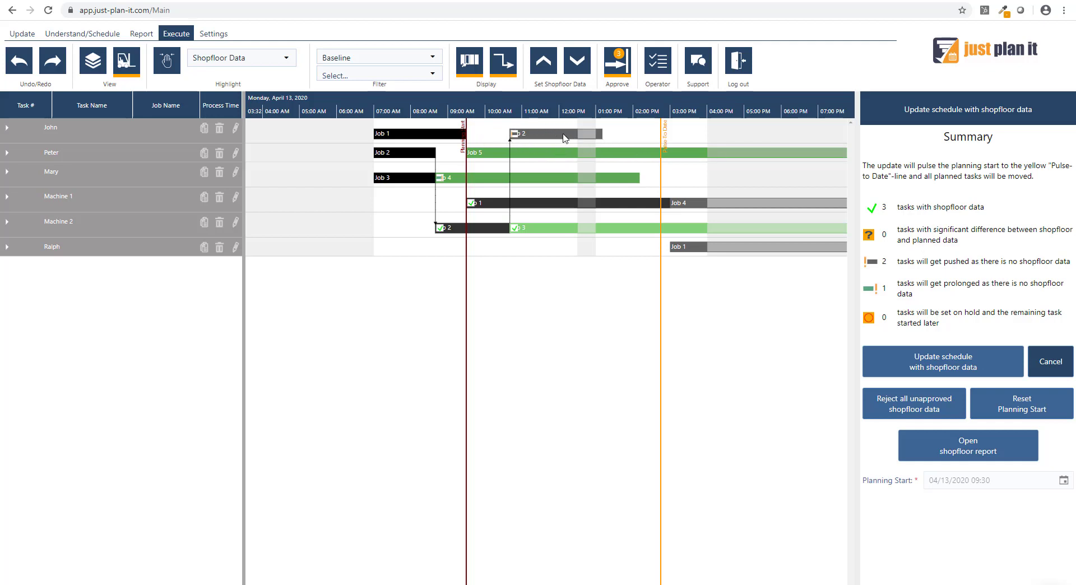
{"action": "mouse_move", "coordinate": [547, 136]}
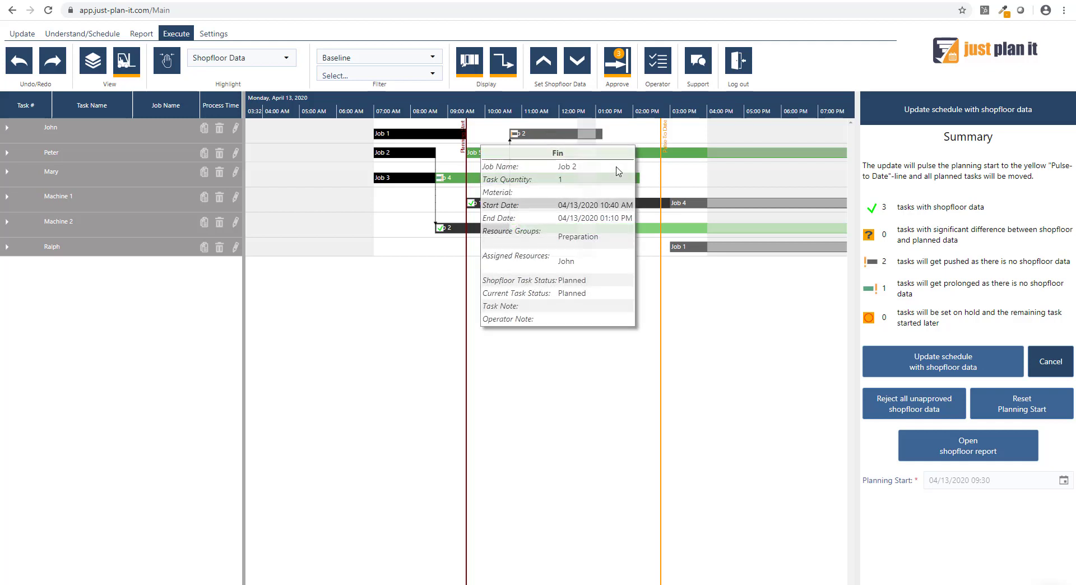
{"action": "mouse_move", "coordinate": [657, 205]}
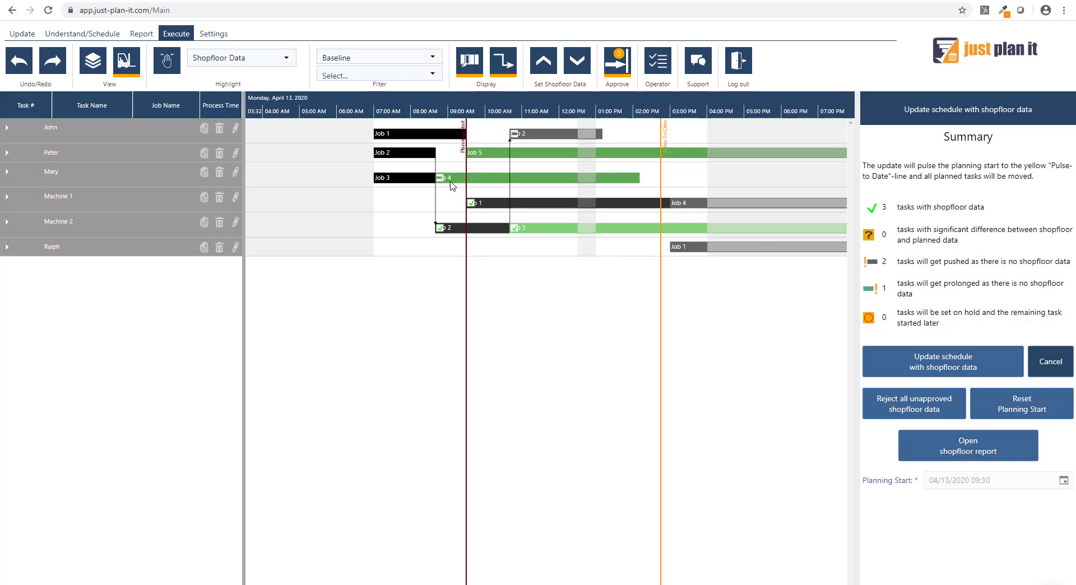
{"action": "mouse_move", "coordinate": [457, 180]}
{"action": "mouse_move", "coordinate": [487, 205]}
{"action": "mouse_move", "coordinate": [533, 234]}
{"action": "mouse_move", "coordinate": [561, 188]}
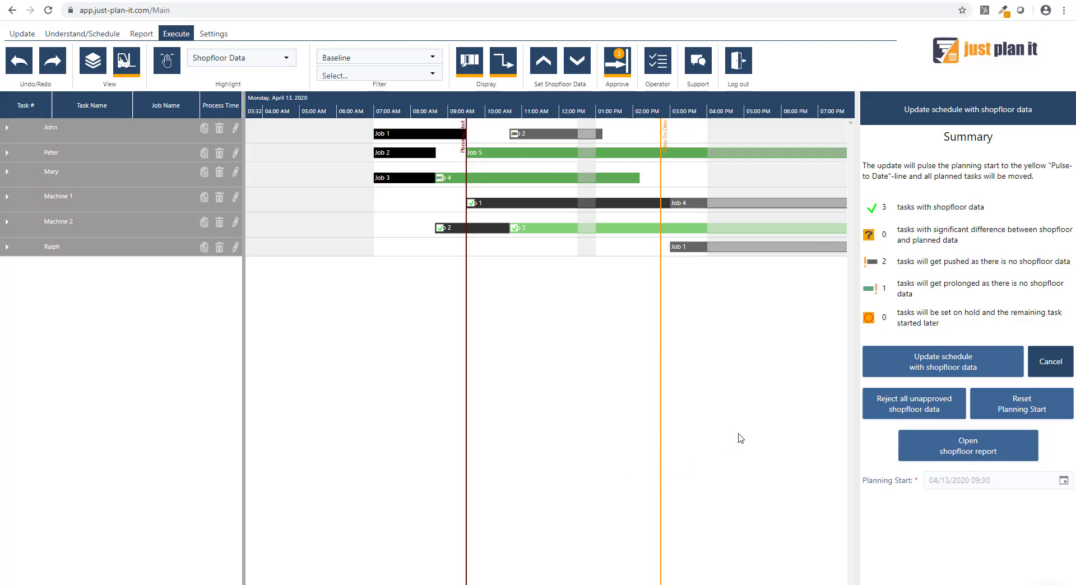
{"action": "left_click", "coordinate": [931, 372]}
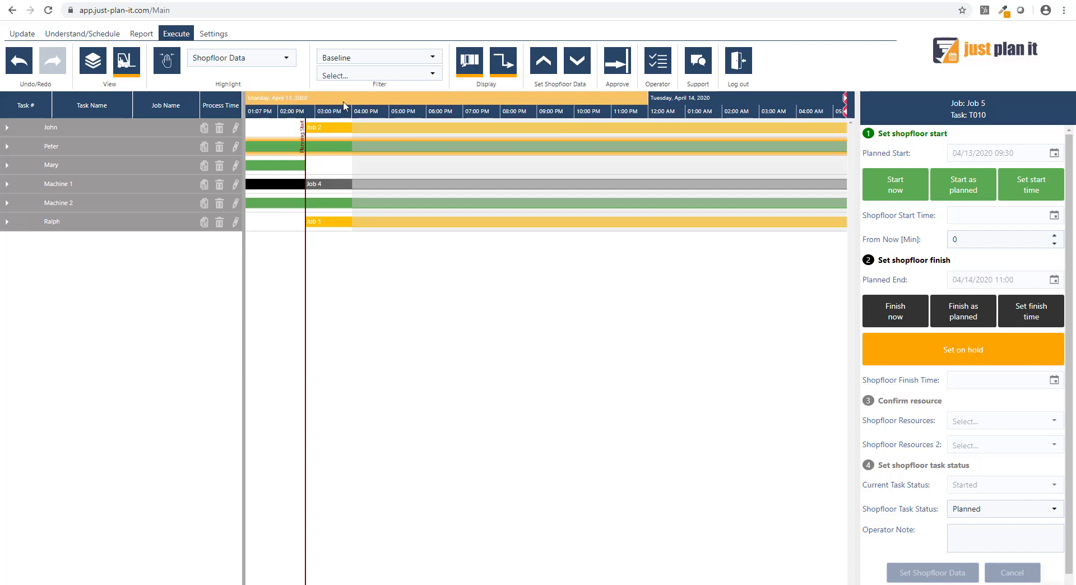
- Examine the updated schedule from April 13 onward, including how Job 2's task T030 is placed relative to the planning start
{"action": "scroll", "coordinate": [344, 106], "scroll_direction": "down", "scroll_amount": 3}
{"action": "left_click_drag", "start_coordinate": [344, 105], "coordinate": [532, 105]}
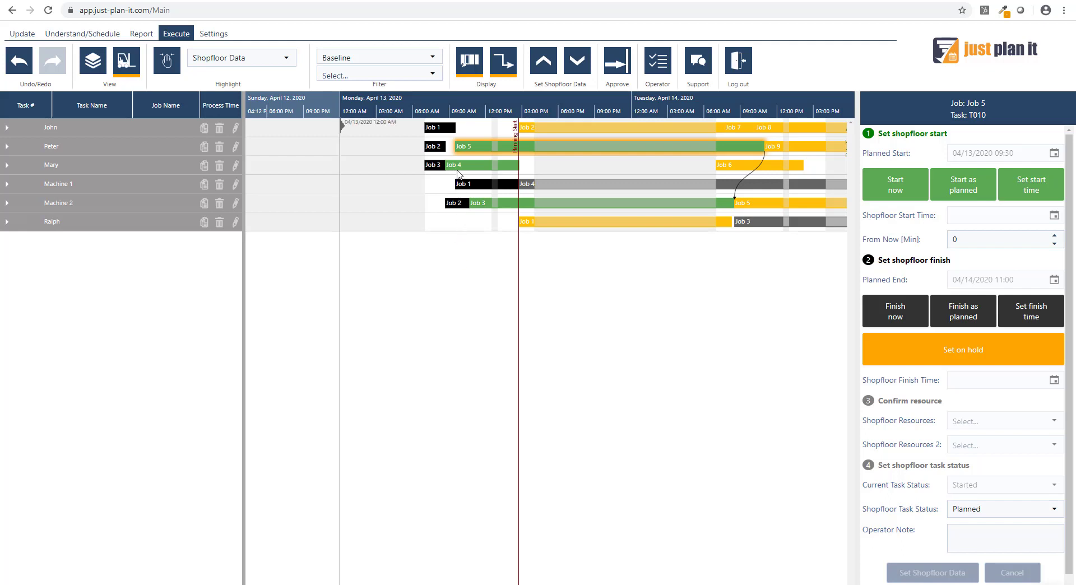
{"action": "mouse_move", "coordinate": [458, 174]}
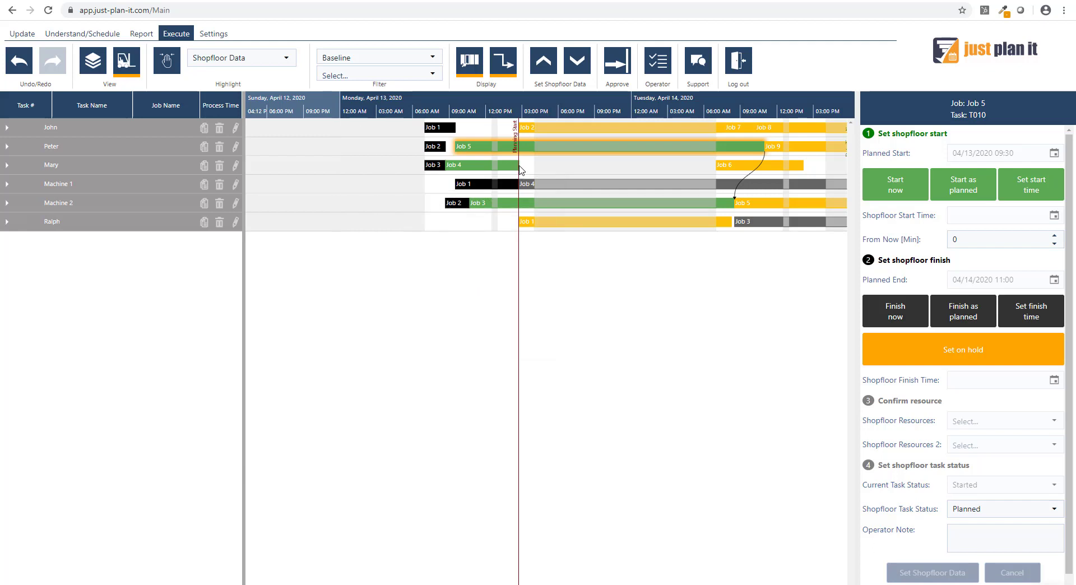
{"action": "left_click", "coordinate": [534, 132]}
{"action": "mouse_move", "coordinate": [535, 135]}
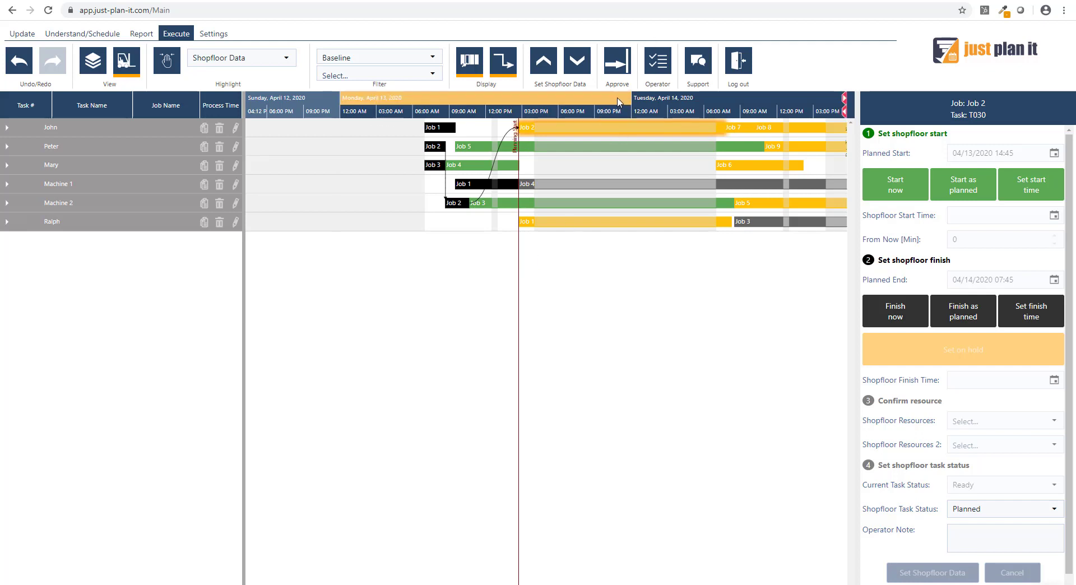
{"action": "scroll", "coordinate": [617, 101], "scroll_direction": "down", "scroll_amount": 3}
{"action": "left_click_drag", "start_coordinate": [451, 98], "coordinate": [397, 99]}
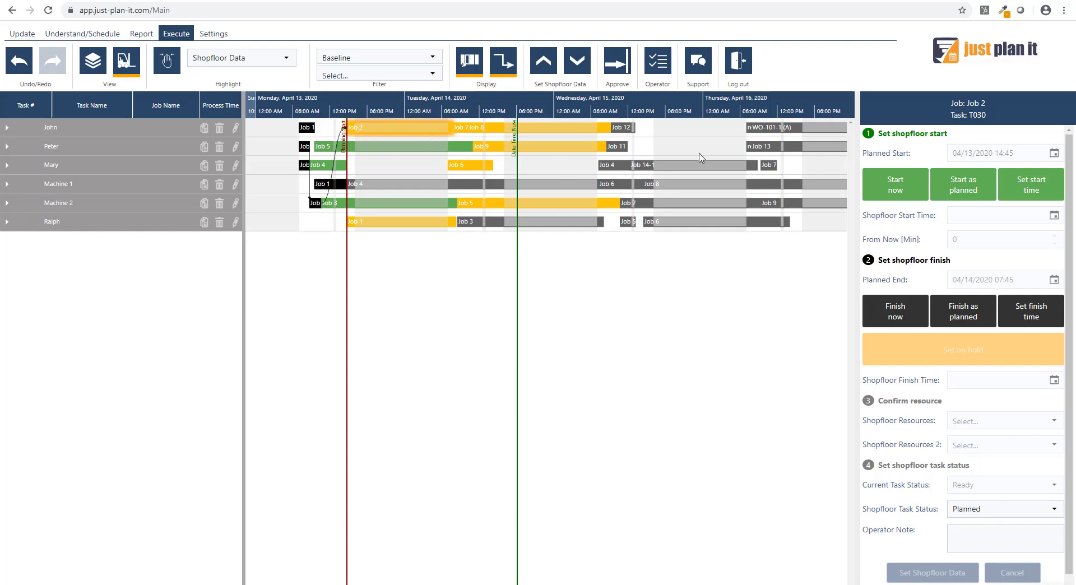
- Show the Understand/Schedule plan grouped by job and set its highlighting to Default w/ Execute Mode
{"action": "left_click", "coordinate": [82, 37]}
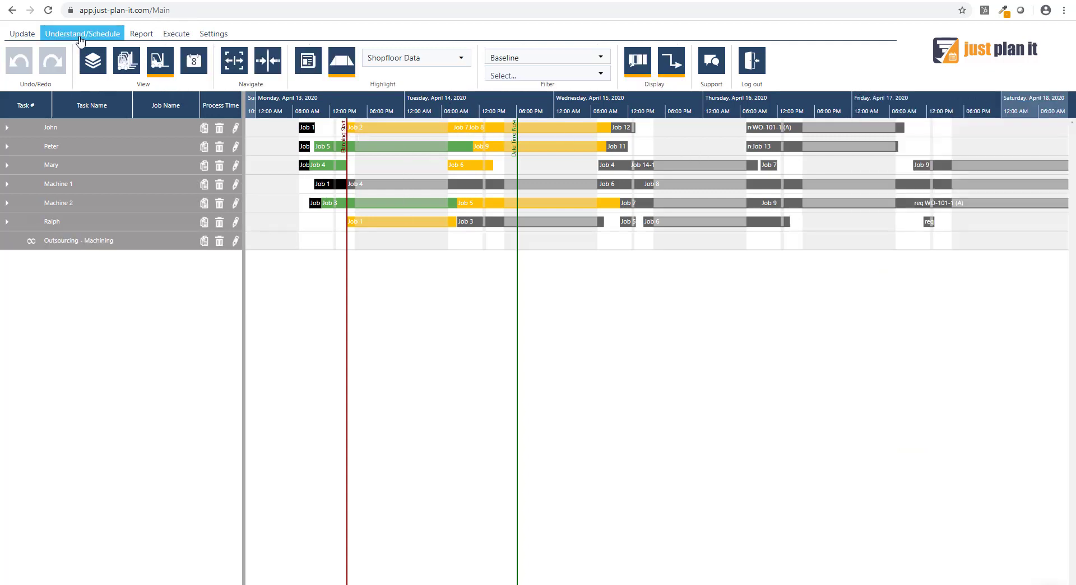
{"action": "left_click", "coordinate": [97, 68]}
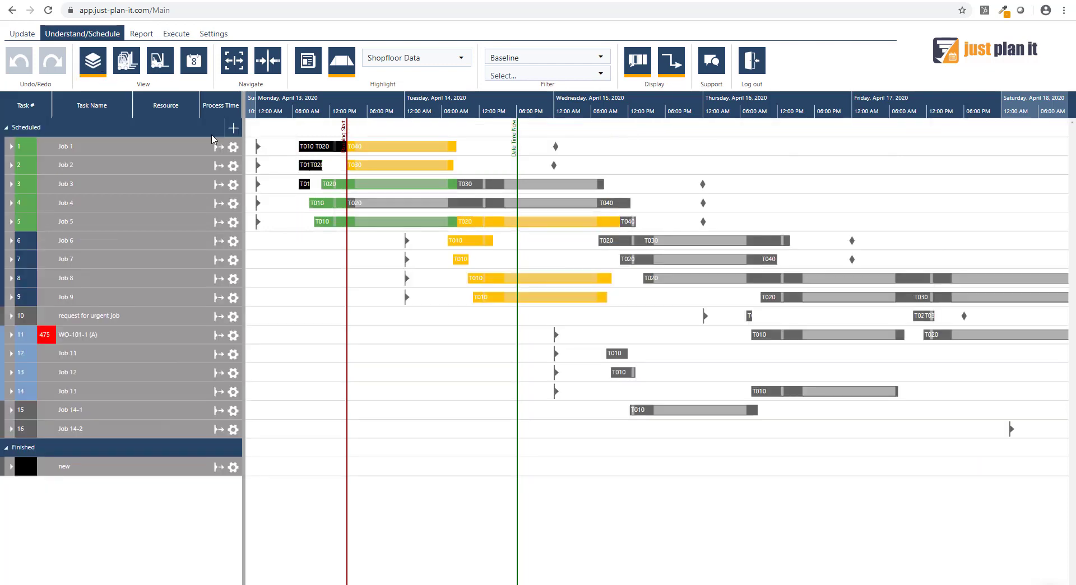
{"action": "scroll", "coordinate": [632, 111], "scroll_direction": "down", "scroll_amount": 3}
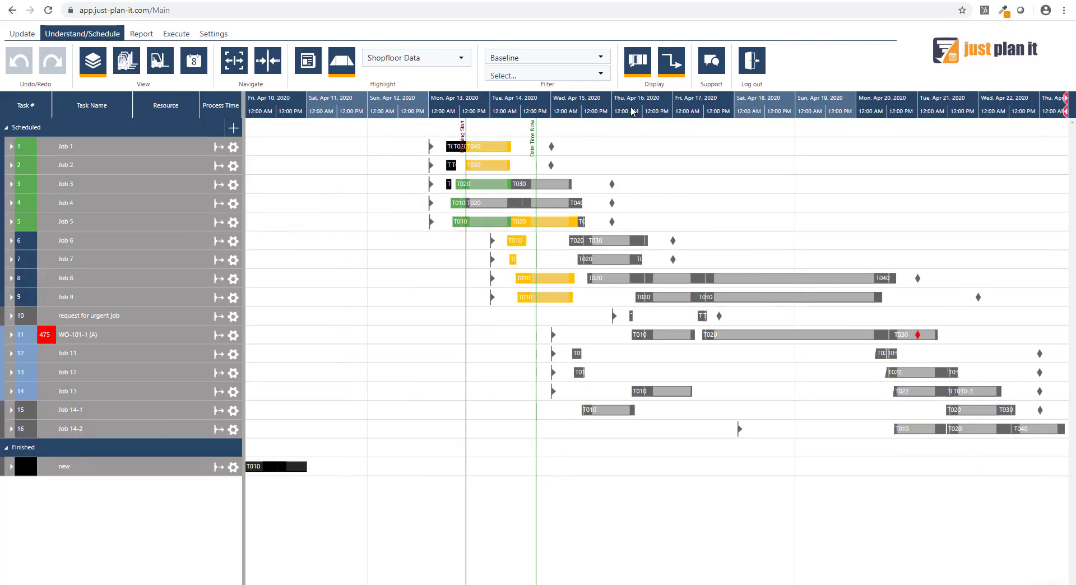
{"action": "left_click", "coordinate": [459, 59]}
{"action": "left_click", "coordinate": [412, 95]}
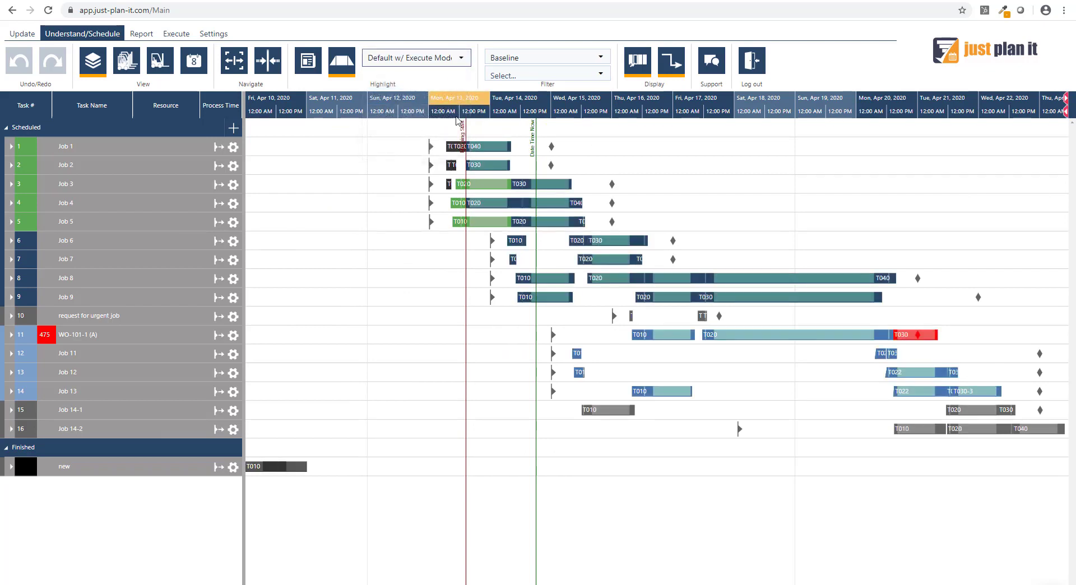